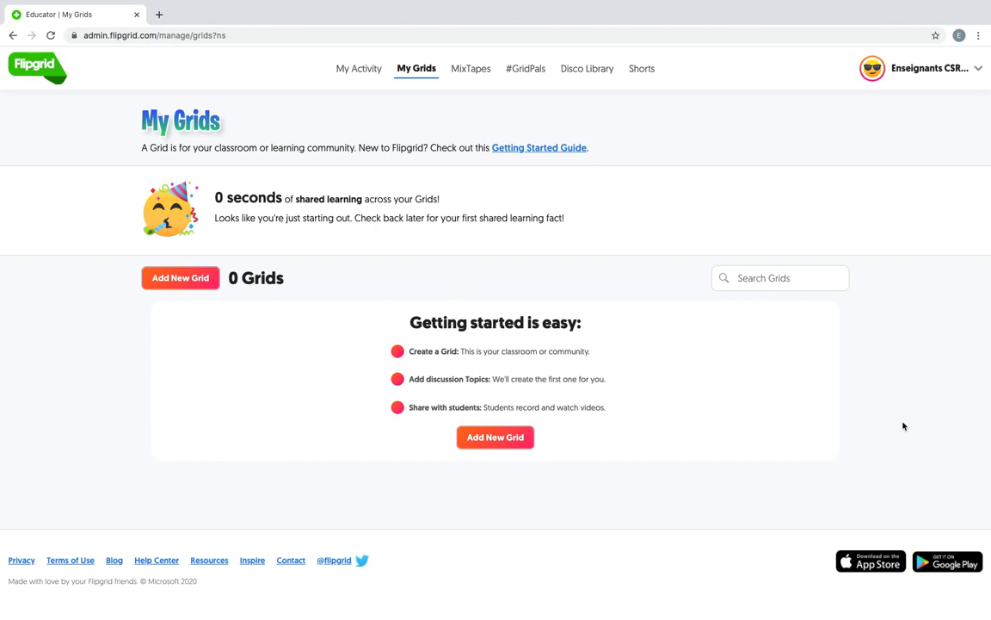
Start creating a new Grid and name it "Groupe 12".
left_click(173, 284)
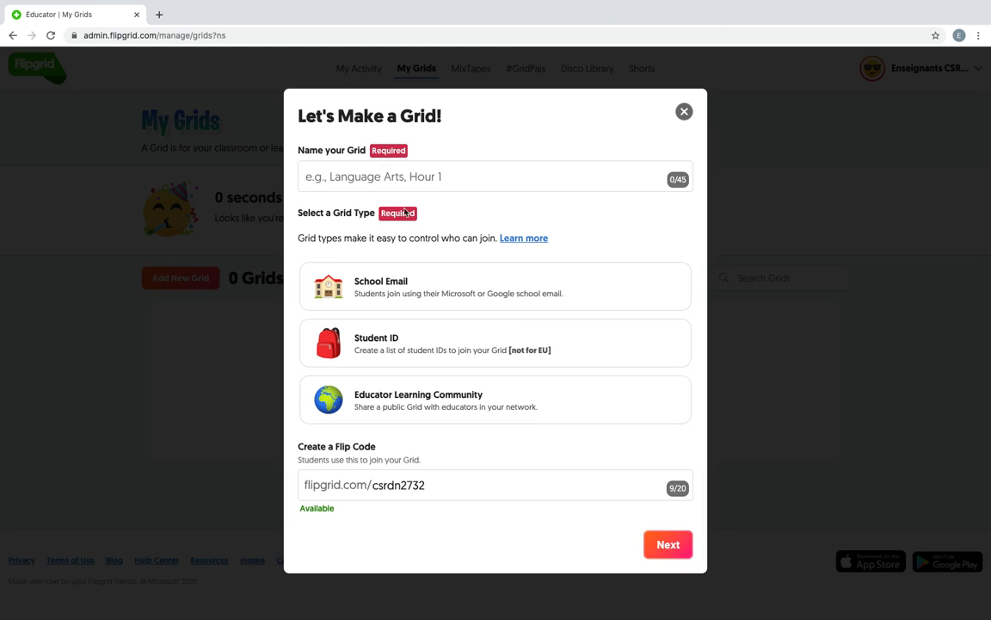
left_click(359, 179)
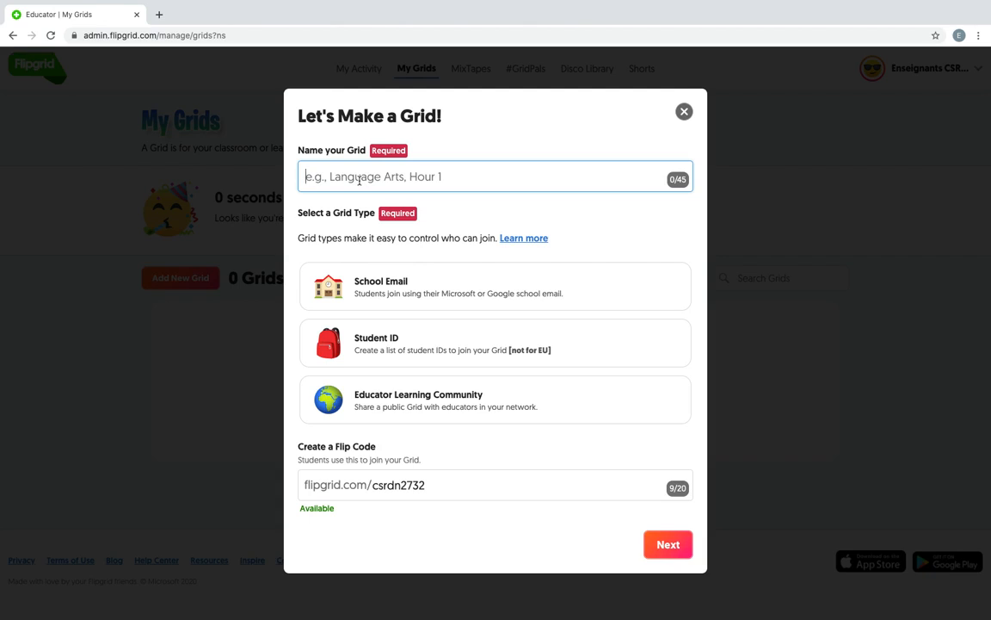
type("Groupe ")
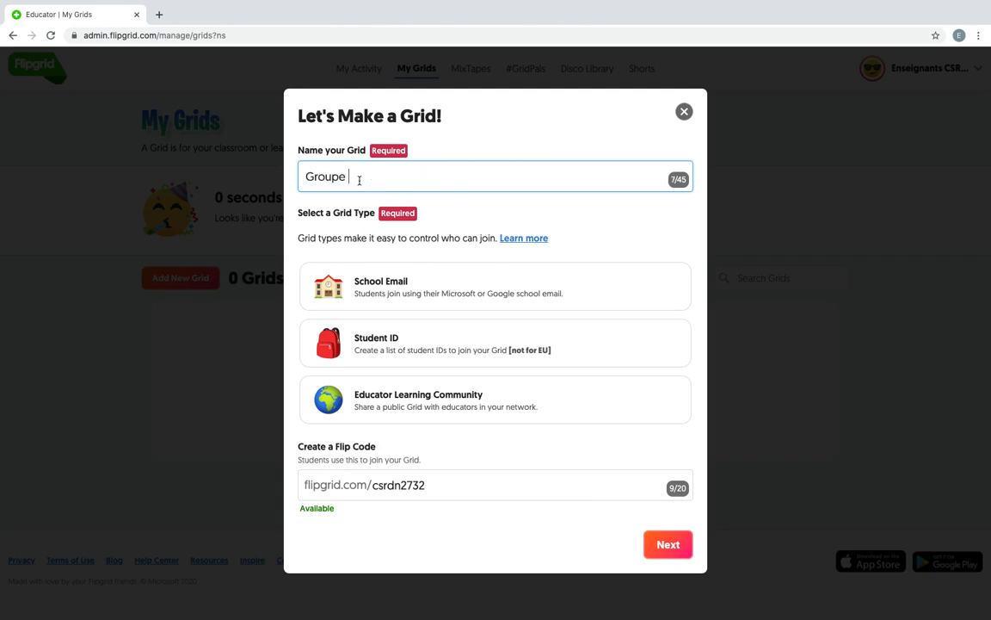
type("12")
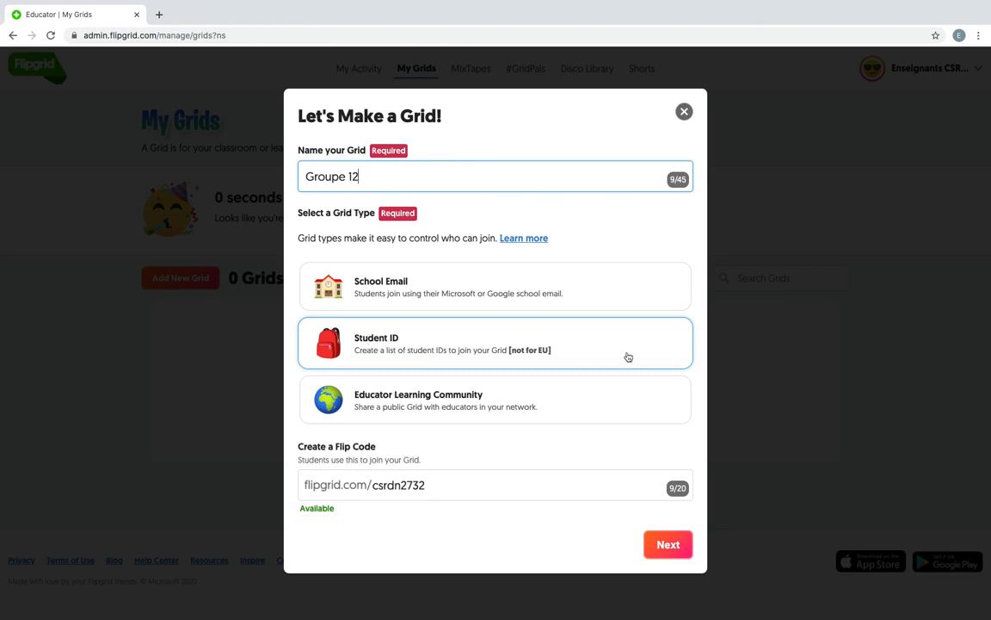
Choose School Email as the Grid type, keep the suggested Flip Code, and continue to the email domain setup.
left_click(621, 409)
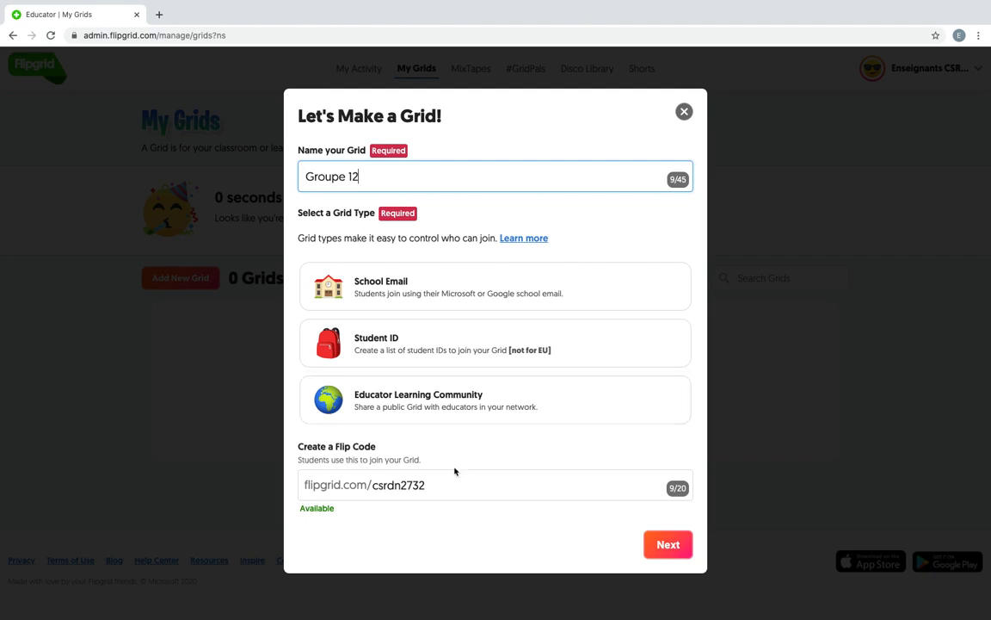
left_click(432, 491)
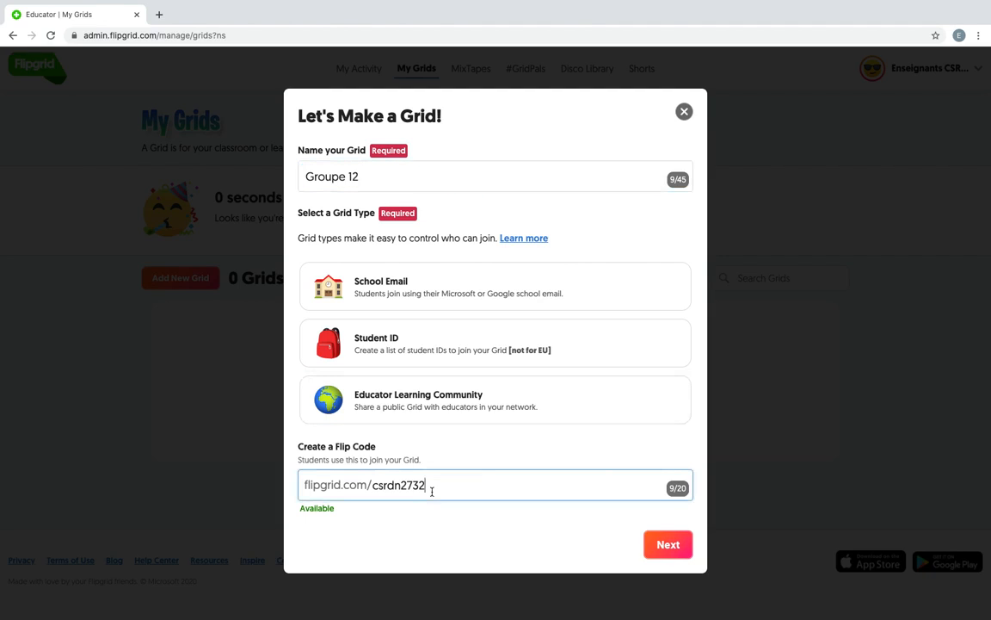
left_click_drag(373, 486, 433, 485)
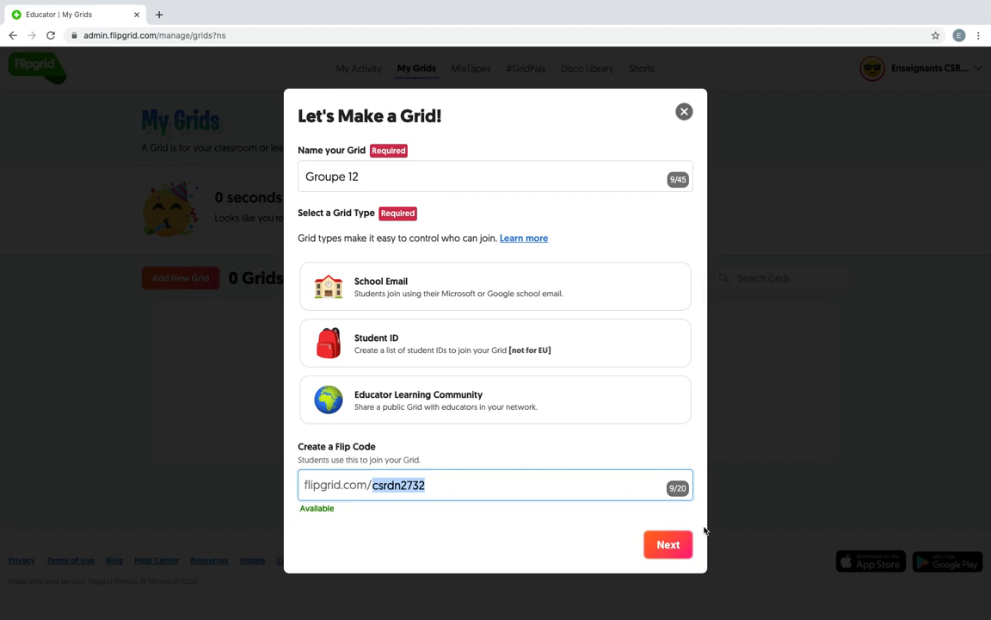
left_click(594, 281)
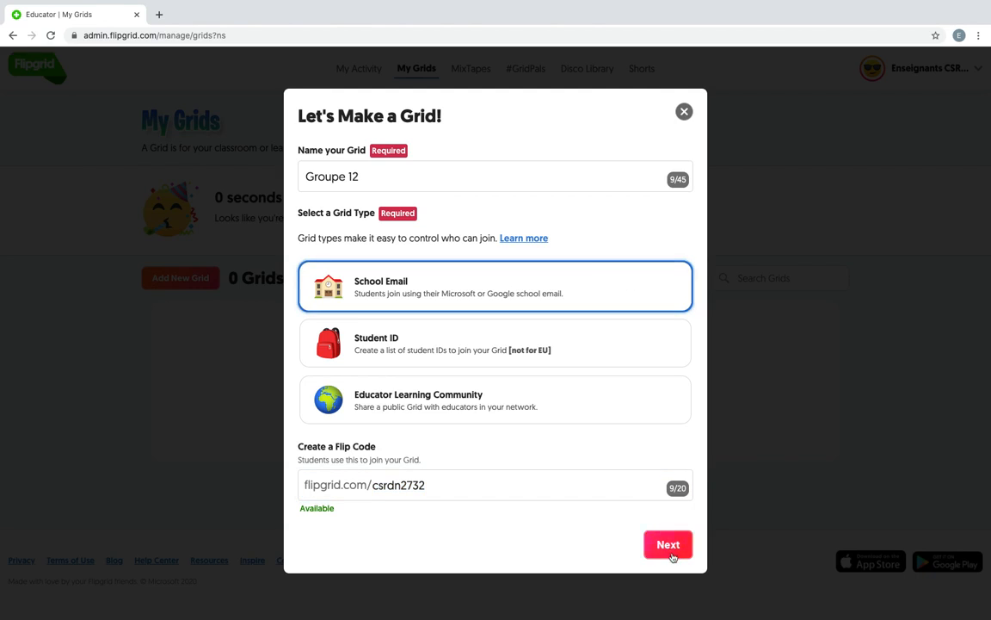
left_click(672, 552)
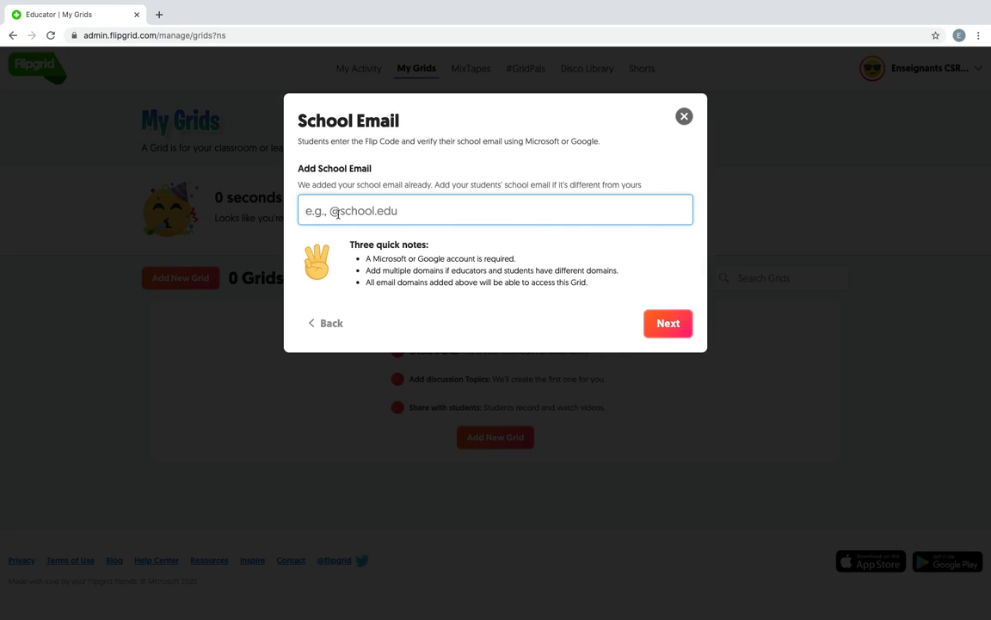
type("@")
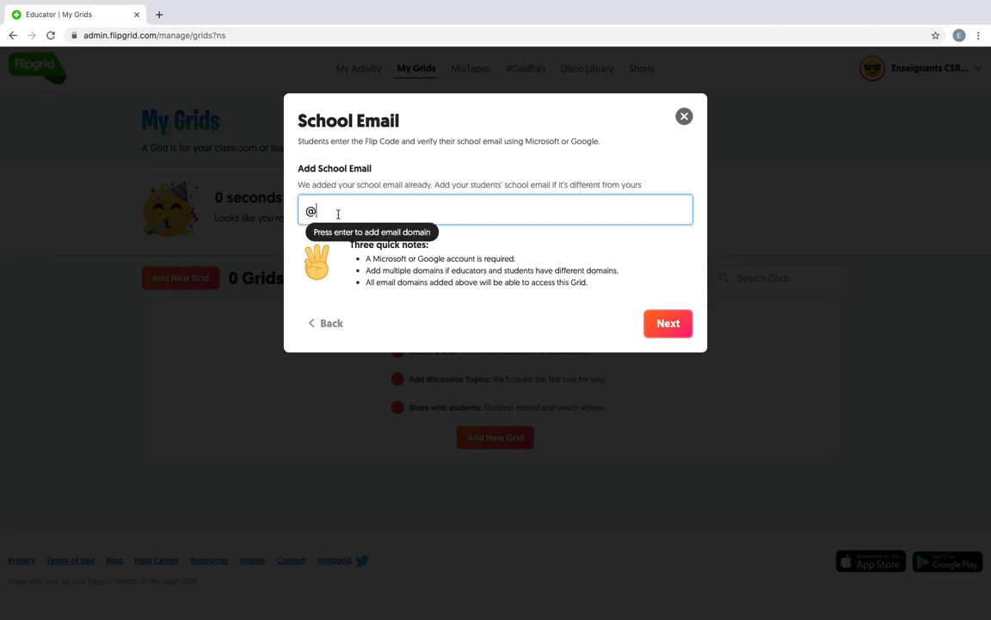
type("csrdn.qc.ca")
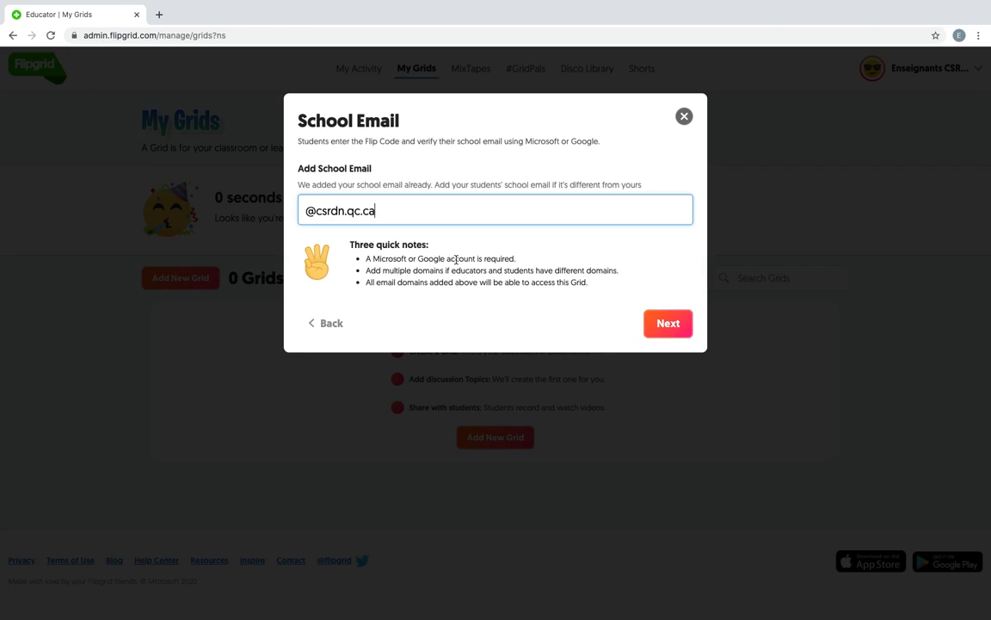
left_click(655, 324)
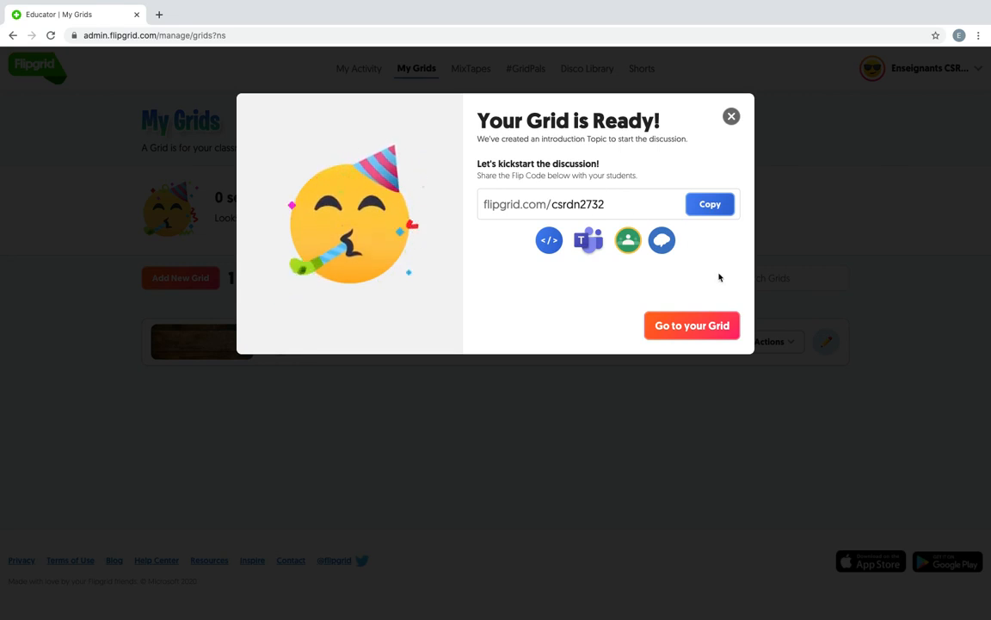
left_click(701, 328)
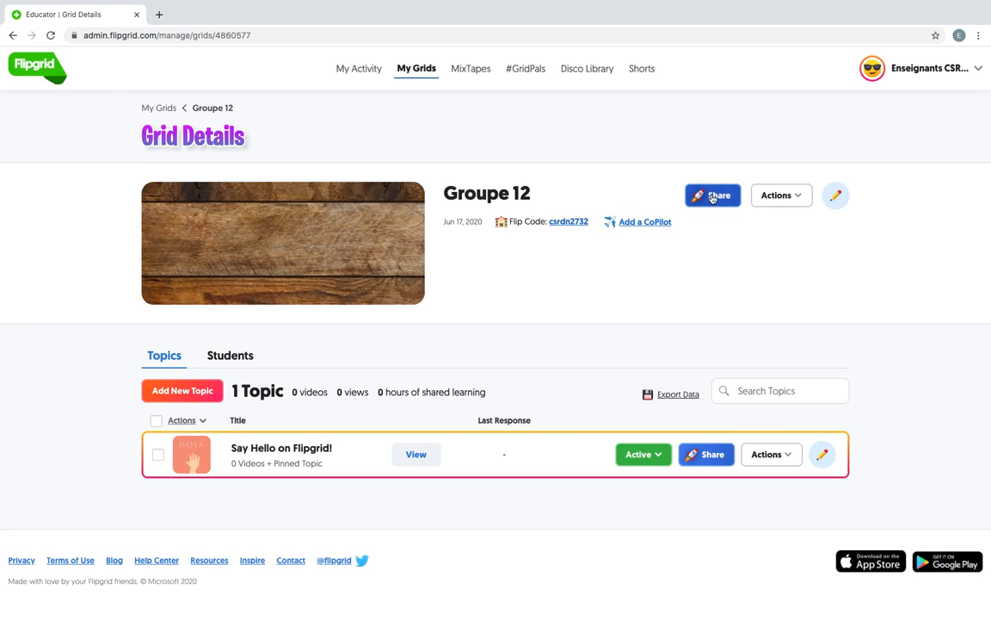
Open the Groupe 12 Grid for editing and examine its type settings and the Active State choices.
left_click(789, 196)
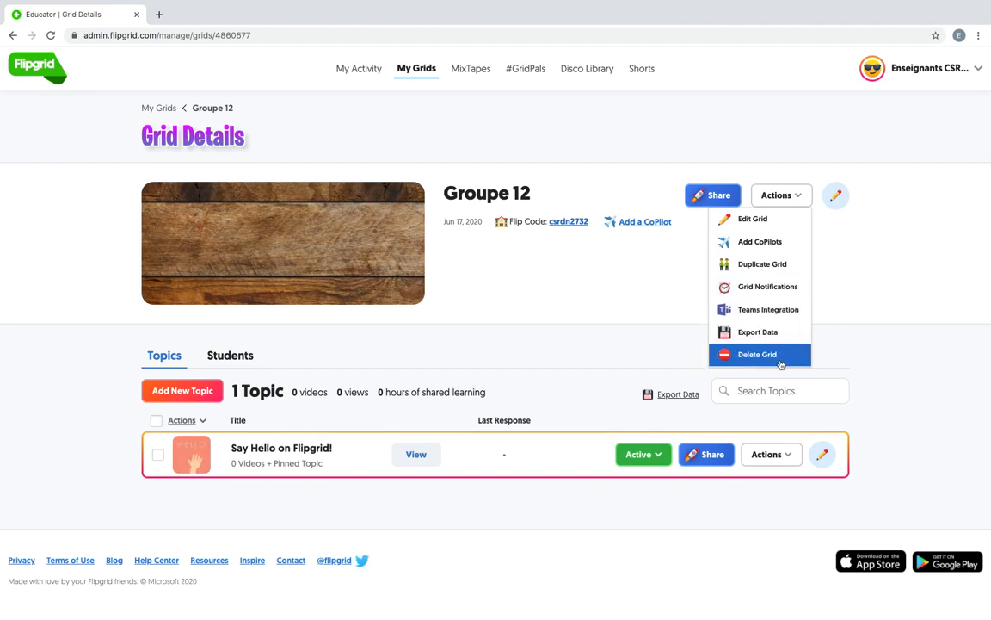
left_click(837, 196)
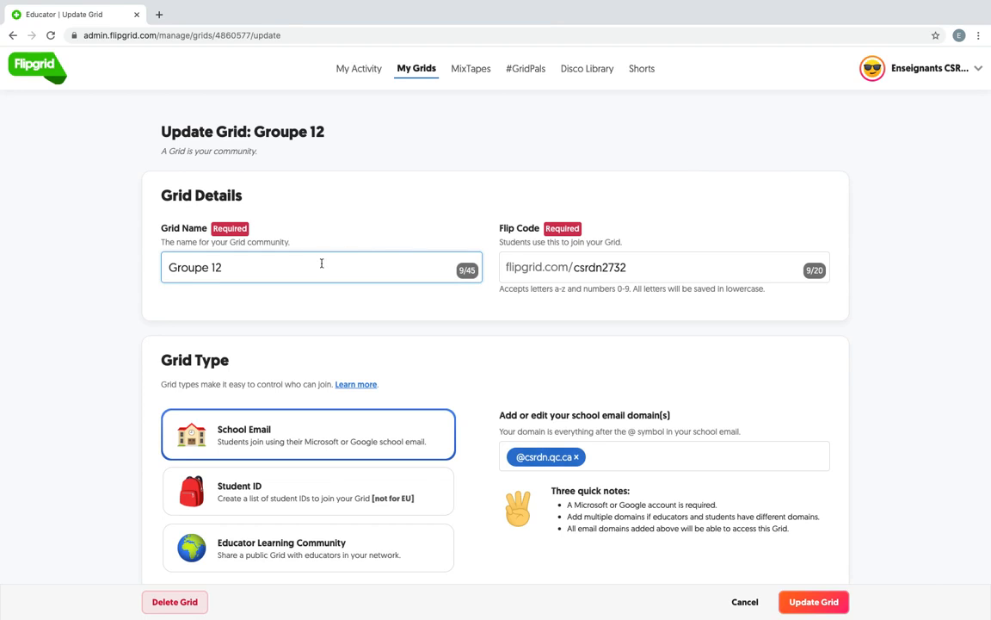
scroll(323, 261, "down", 1)
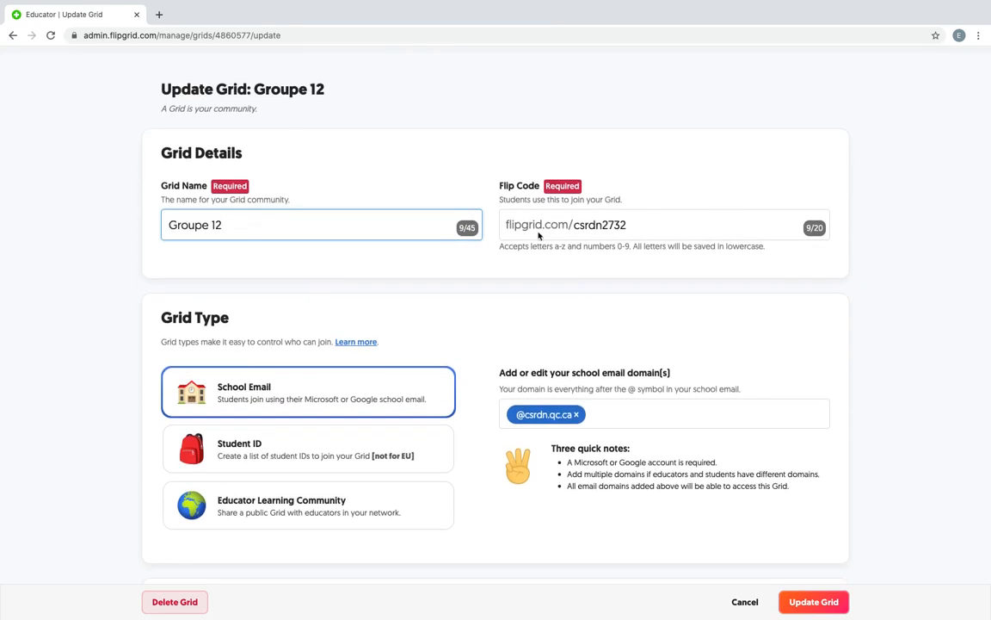
scroll(568, 350, "down", 1)
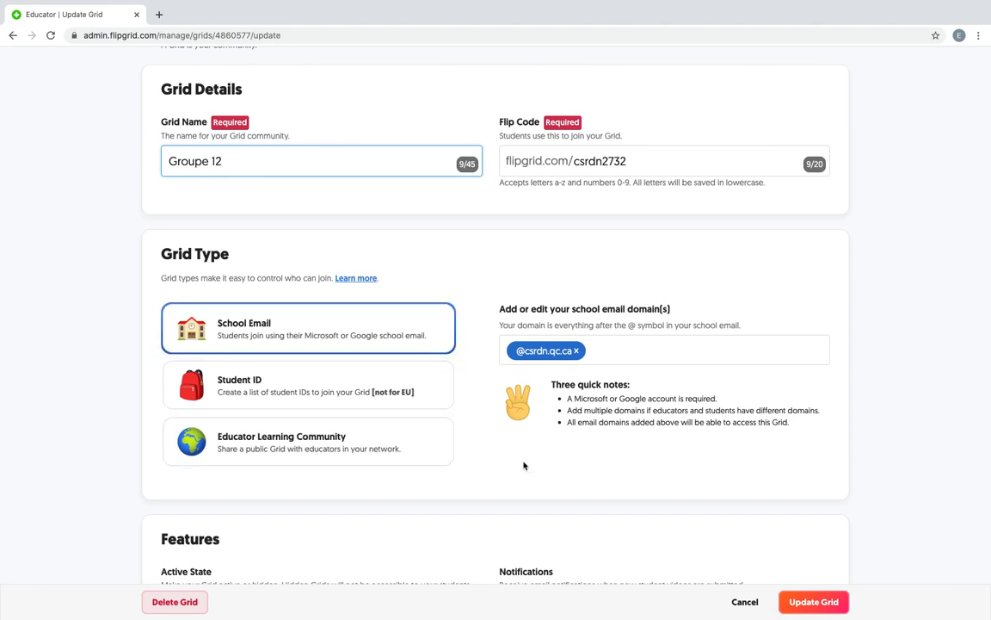
scroll(523, 465, "down", 2)
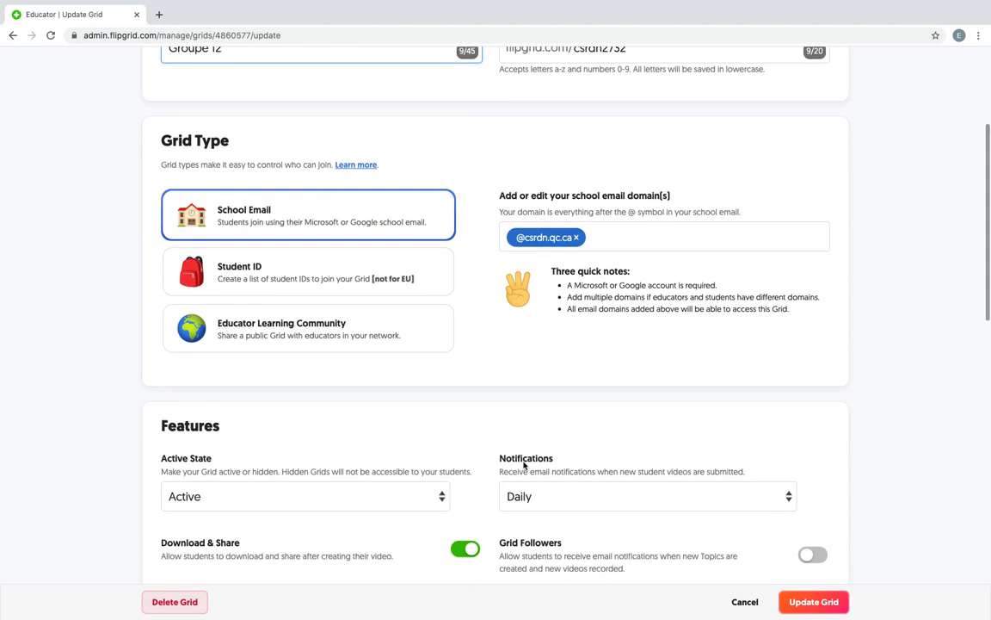
scroll(523, 465, "down", 1)
left_click(445, 418)
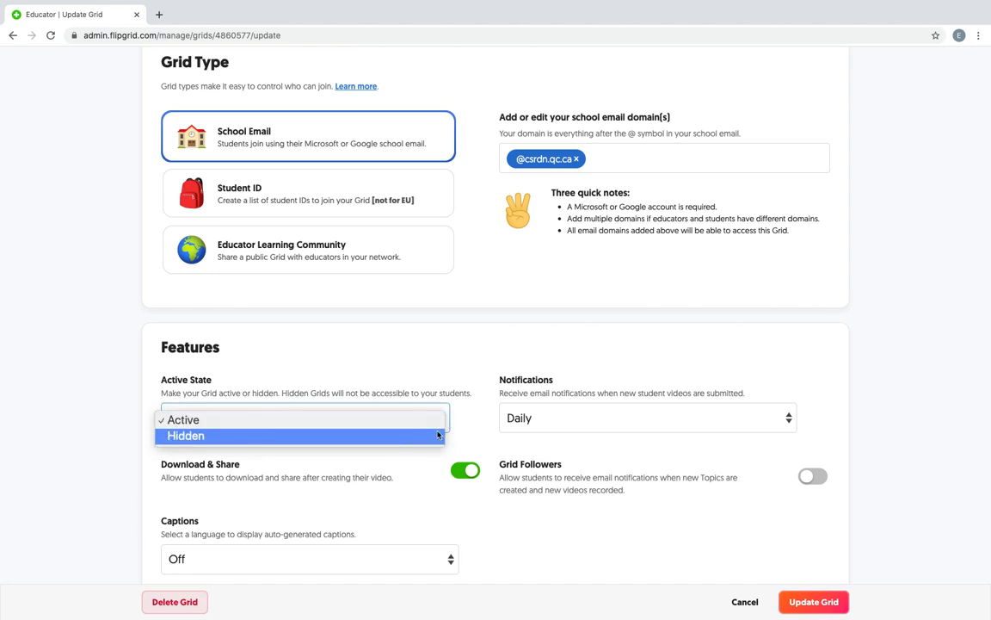
left_click(469, 429)
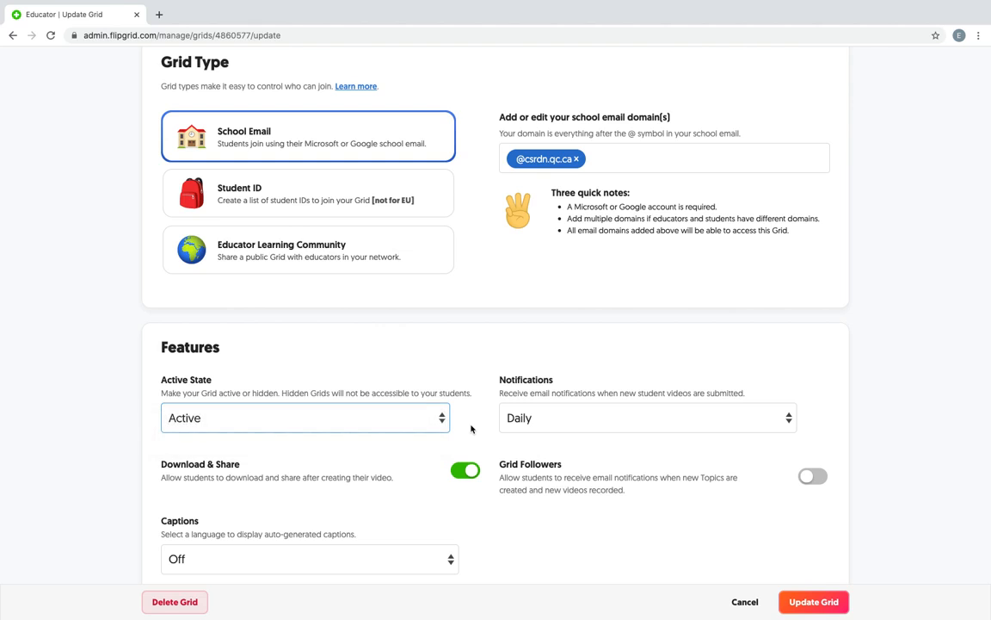
Examine the frequency choices for email notifications about new student videos.
scroll(471, 429, "down", 2)
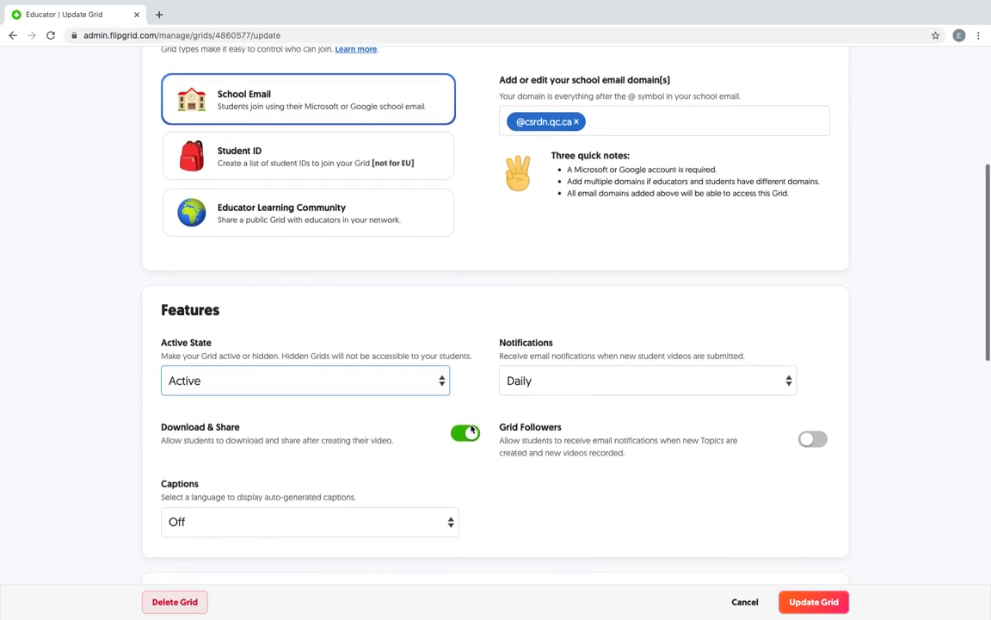
left_click(787, 346)
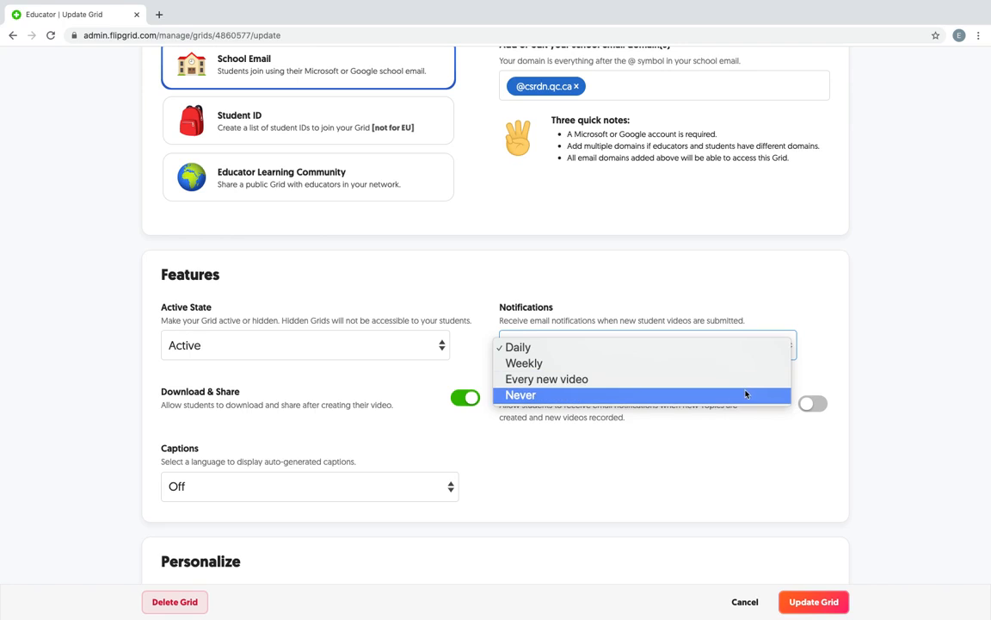
left_click(725, 471)
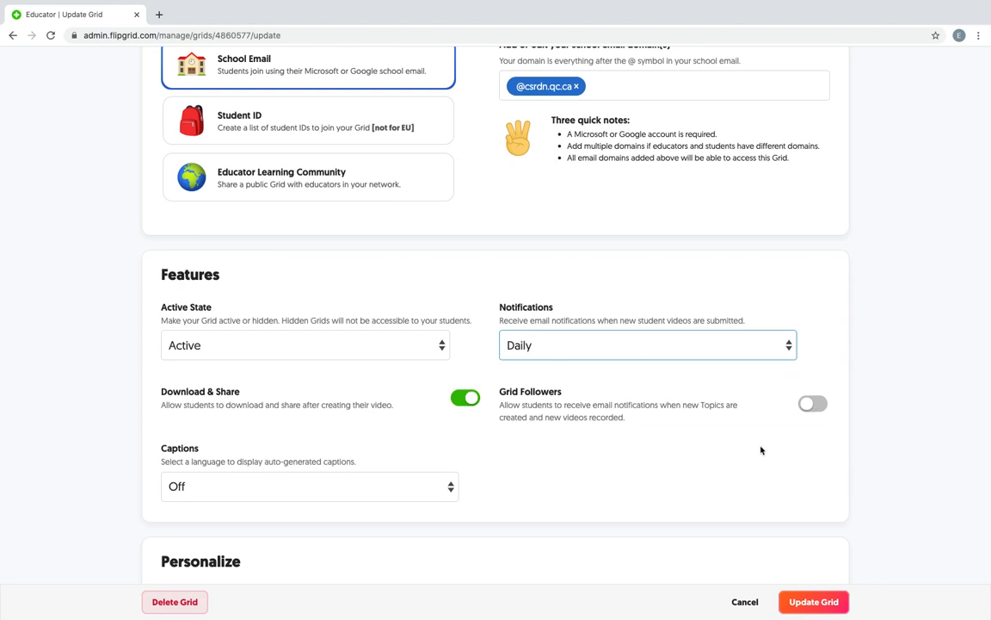
Try several Featured images as the Grid cover, including the green leaves and the girl reading a book.
scroll(760, 449, "down", 1)
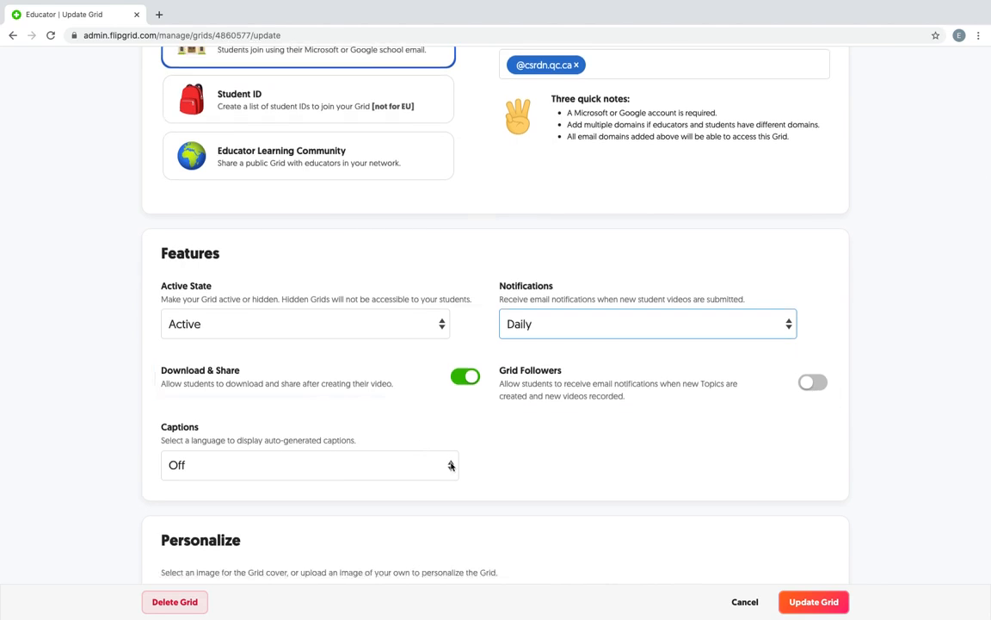
scroll(544, 463, "down", 3)
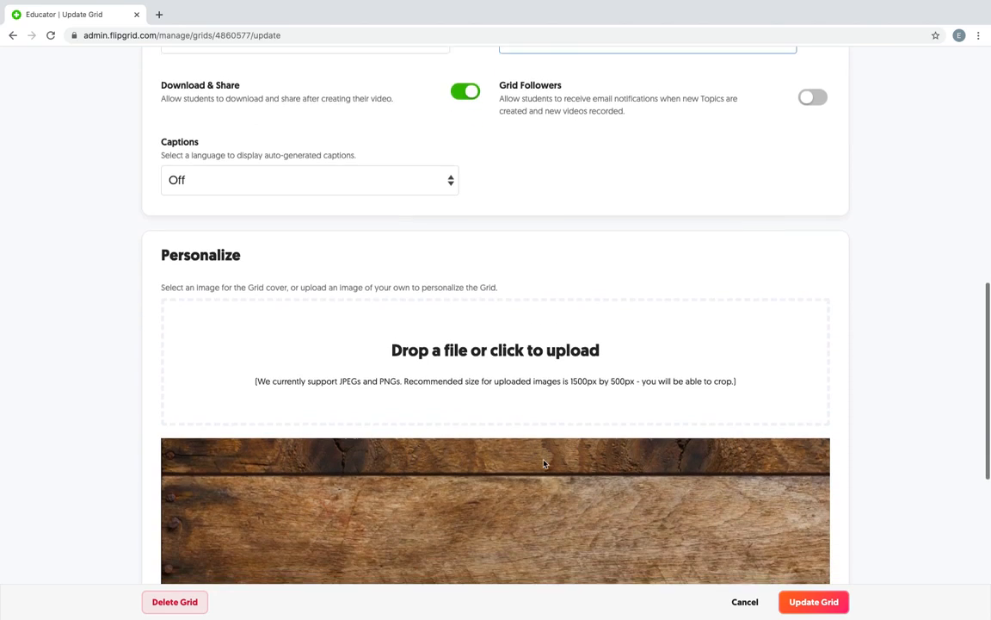
scroll(348, 368, "down", 1)
scroll(348, 368, "down", 1)
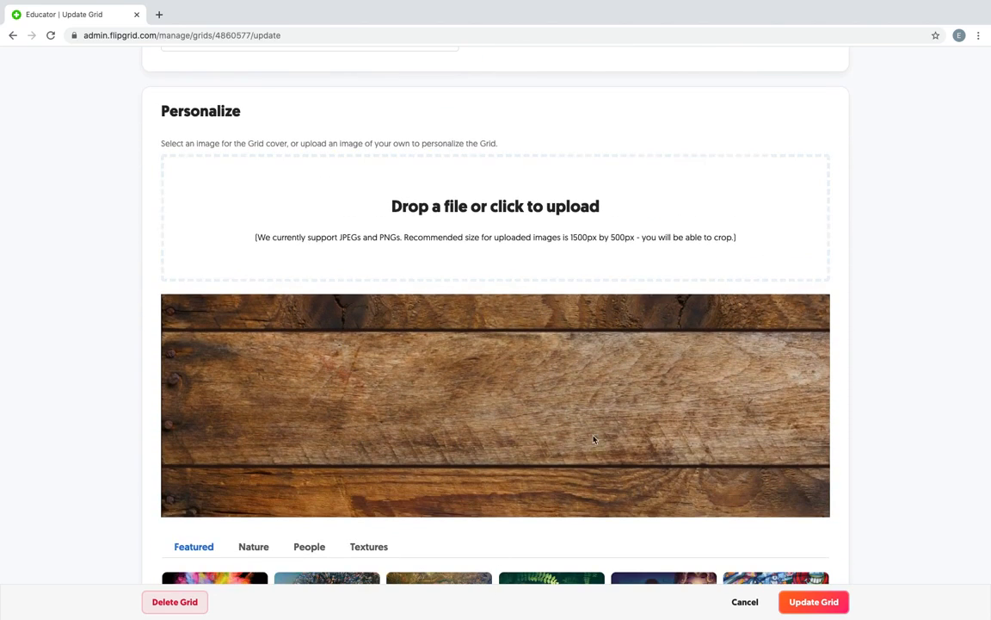
scroll(519, 373, "down", 3)
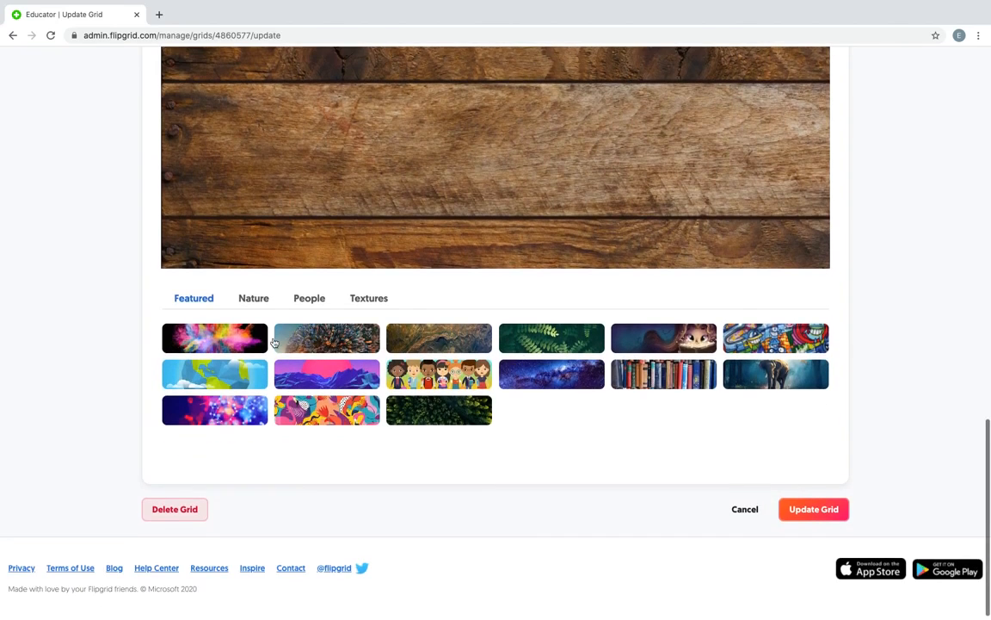
left_click(319, 346)
left_click(566, 334)
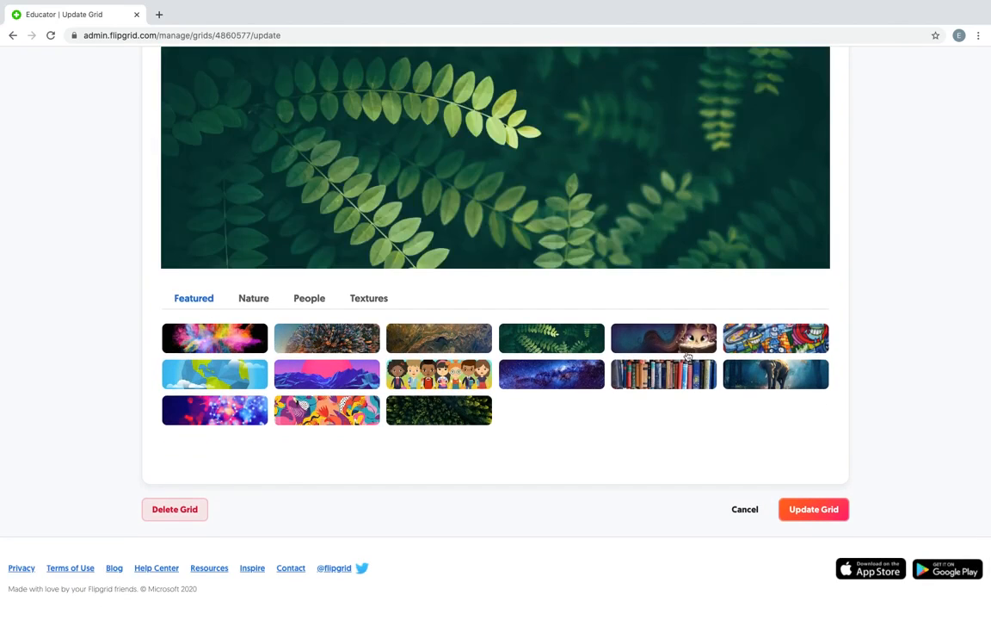
left_click(622, 334)
Set the Grid cover to the rock climber image from the People category and save the Grid update.
left_click(309, 299)
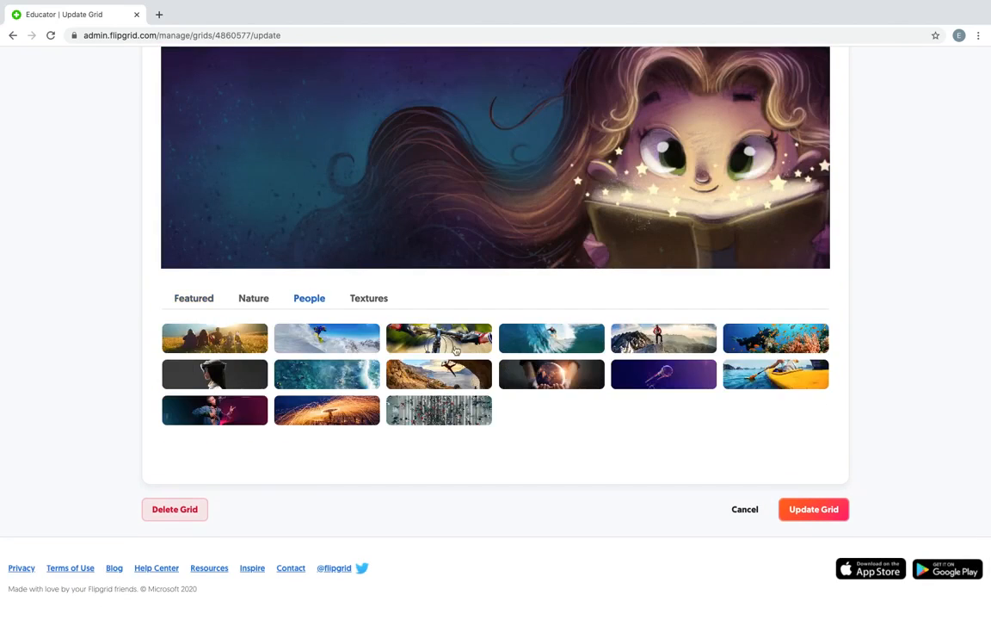
left_click(459, 372)
scroll(459, 372, "up", 3)
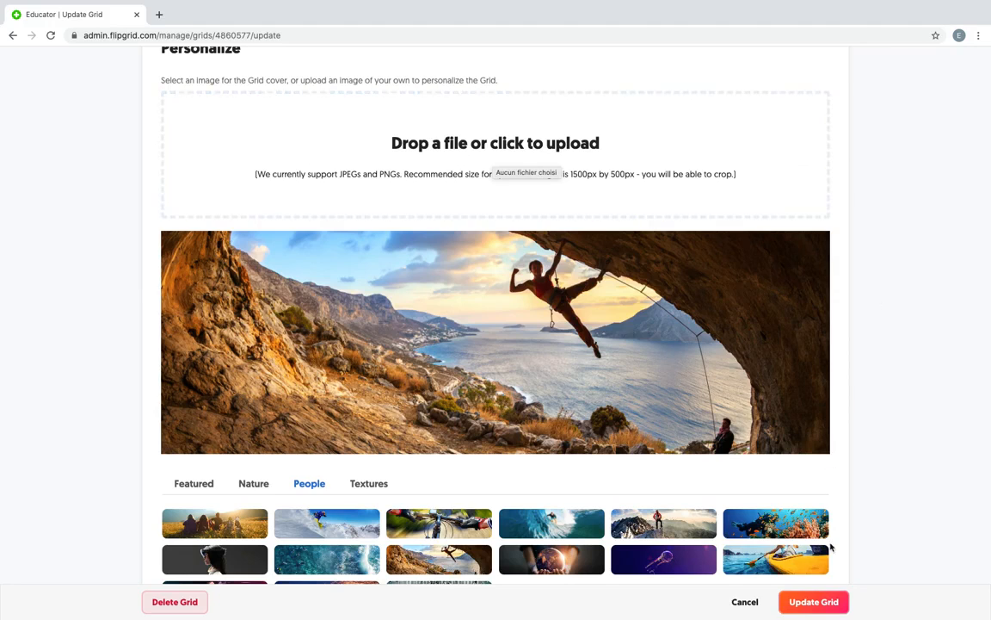
left_click(809, 605)
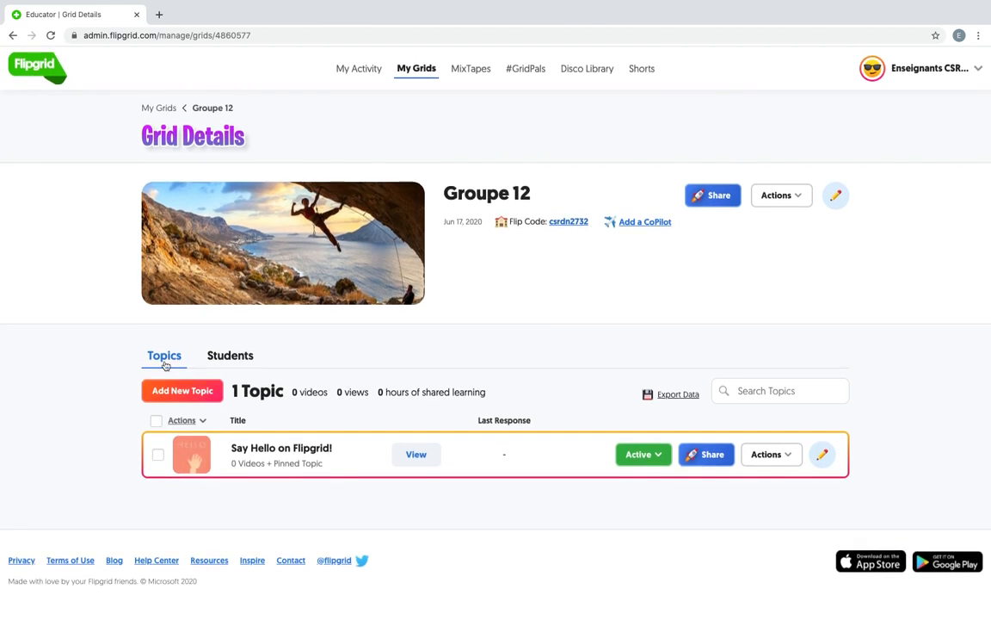
Check the Grid's student list and the actions available for a student, then return to the Topics list.
left_click(238, 357)
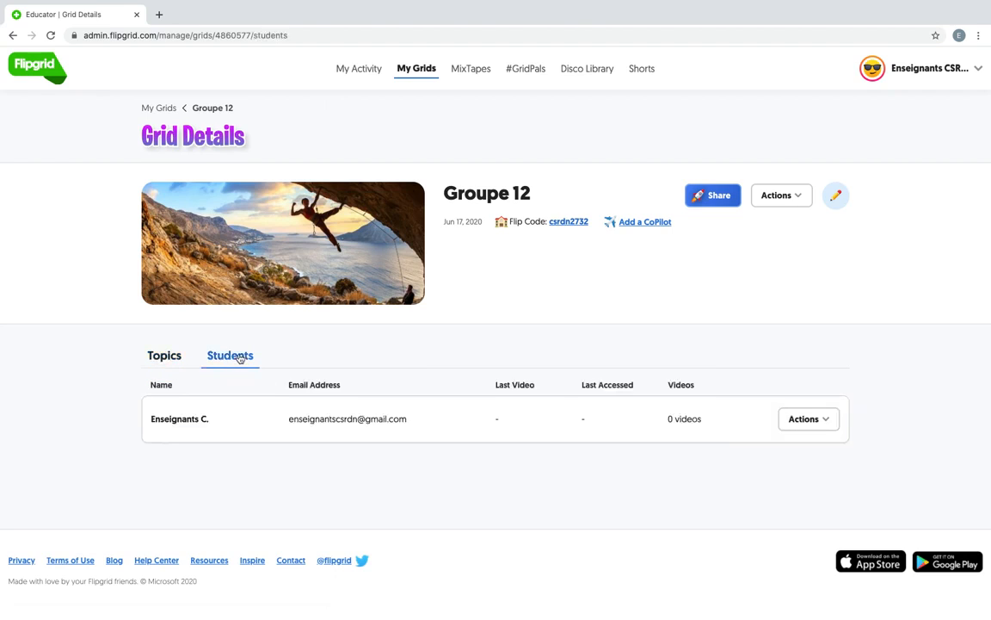
left_click(827, 425)
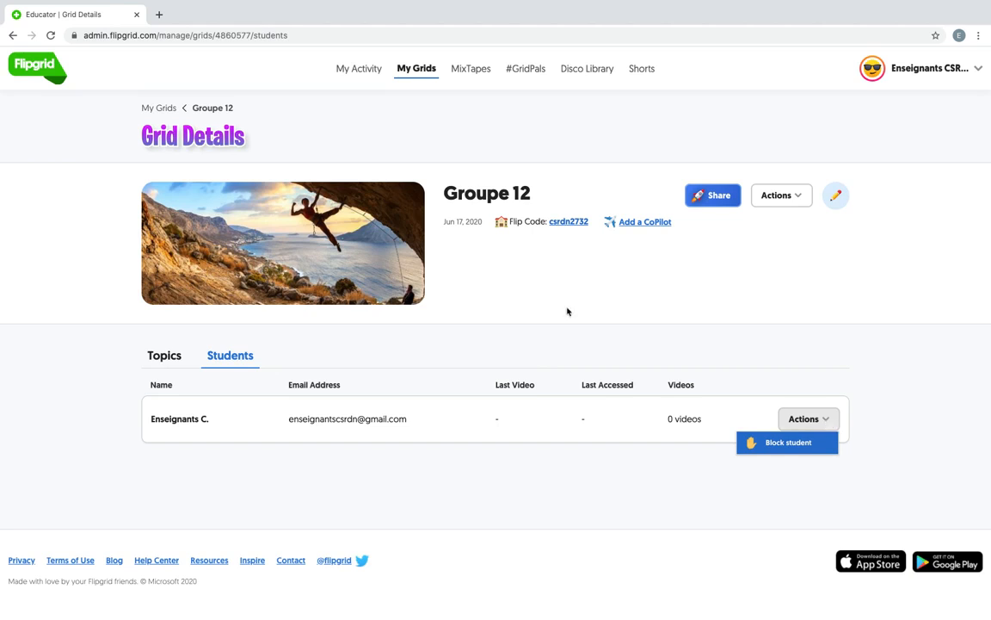
left_click(166, 358)
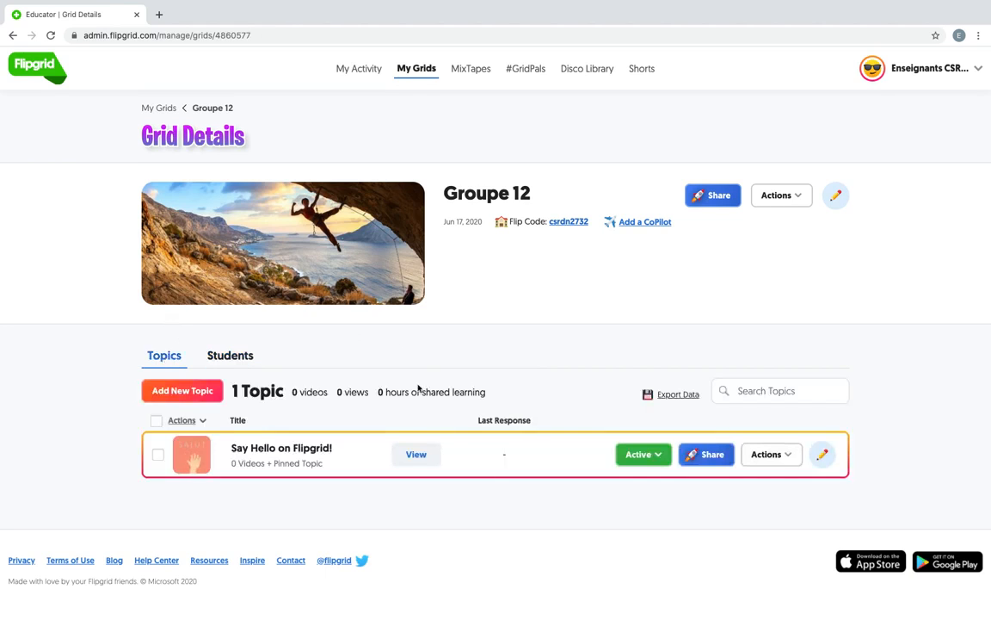